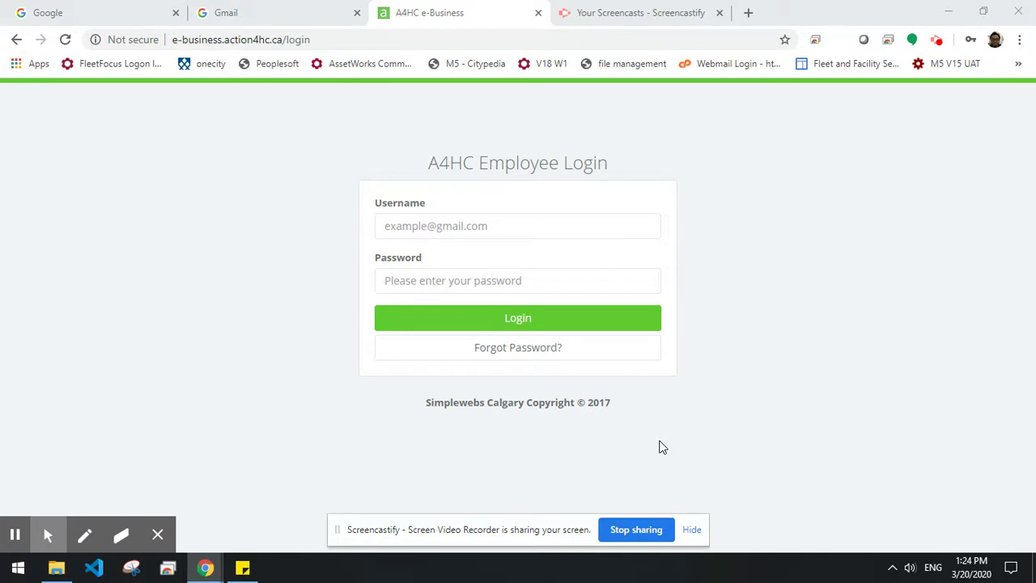
Log in to the employee portal with the staff test account's saved username and password.
{"action": "left_click", "coordinate": [545, 227]}
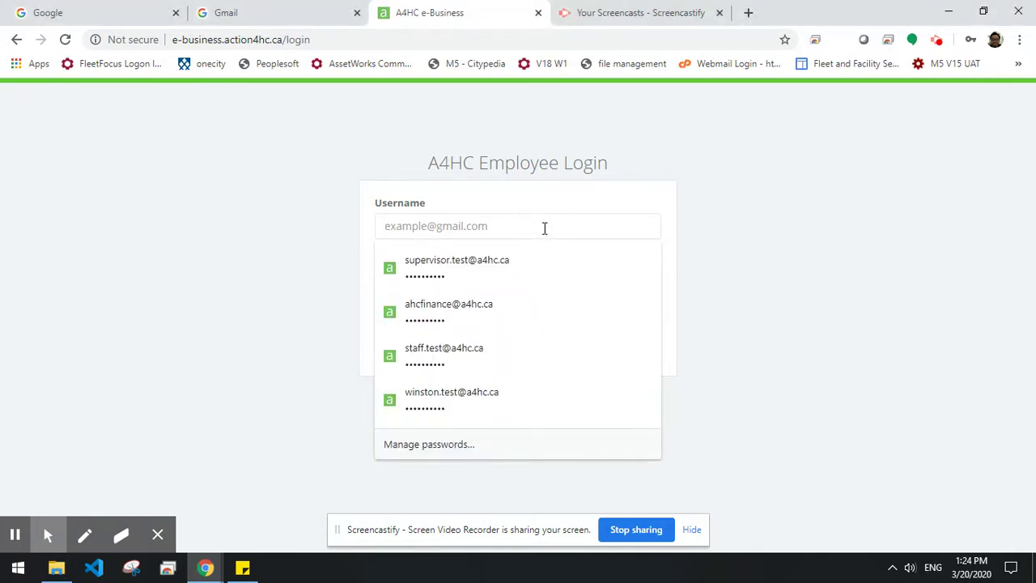
{"action": "left_click", "coordinate": [464, 363]}
{"action": "left_click", "coordinate": [502, 319]}
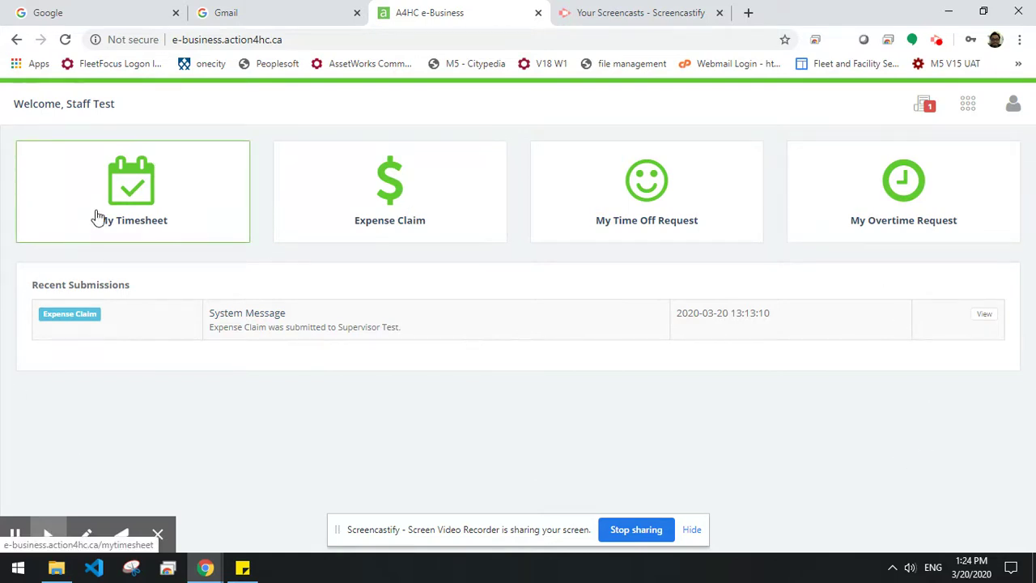
Start a new expense claim and choose Staples (ID:254) as the payee.
{"action": "left_click", "coordinate": [374, 198]}
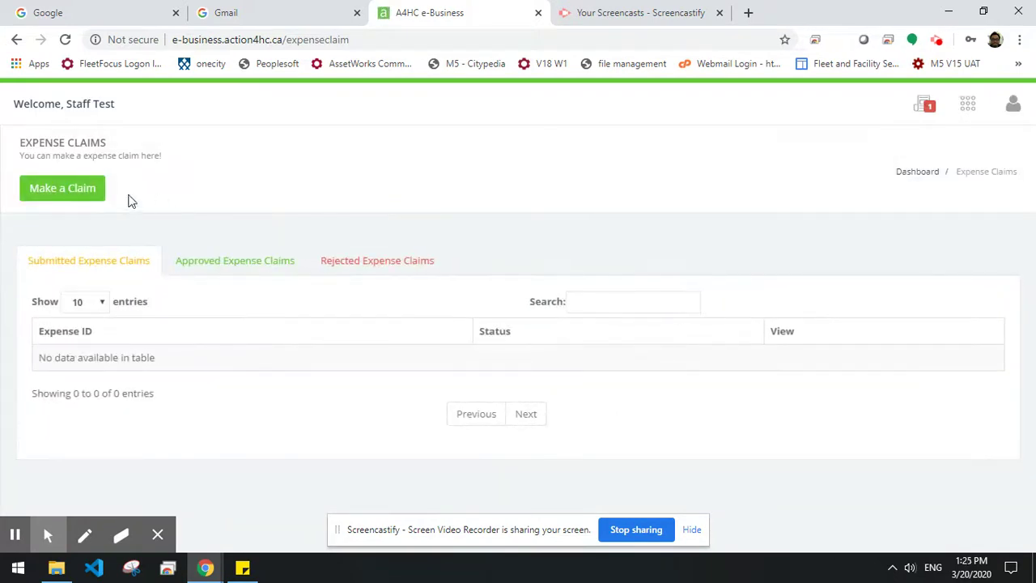
{"action": "left_click", "coordinate": [63, 191]}
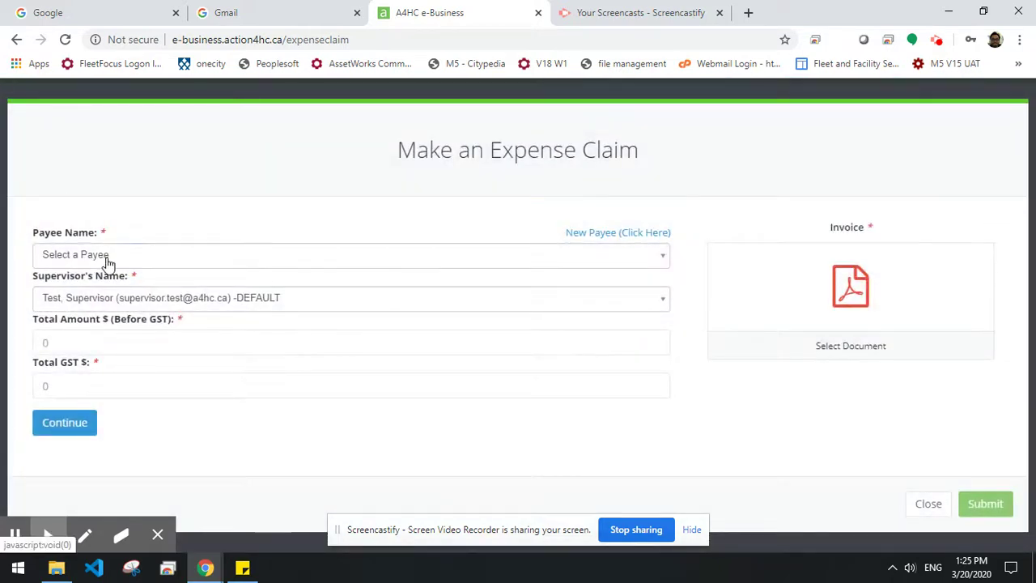
{"action": "left_click", "coordinate": [107, 257]}
{"action": "type", "text": "ST"}
{"action": "type", "text": "AP"}
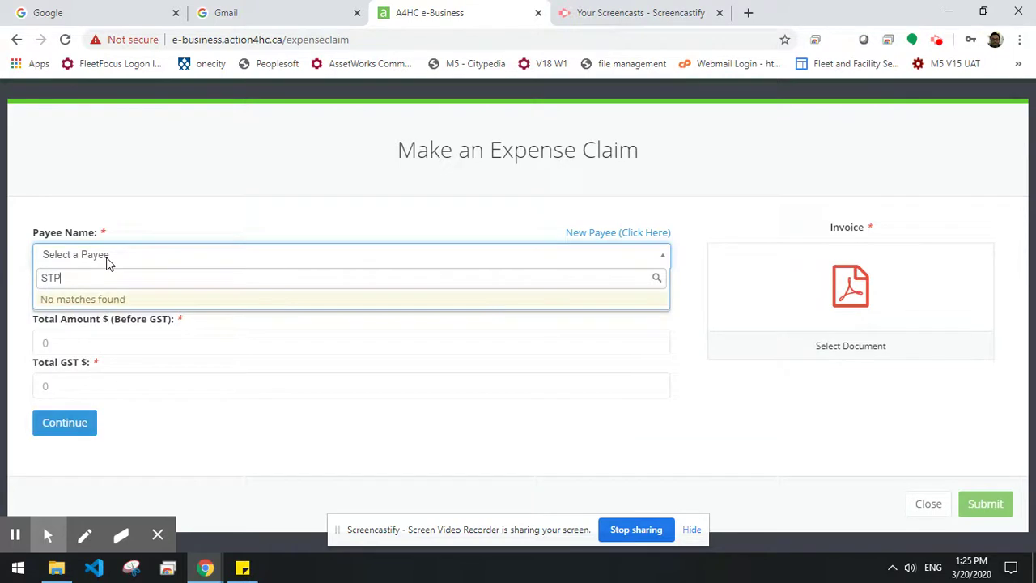
{"action": "type", "text": "LE"}
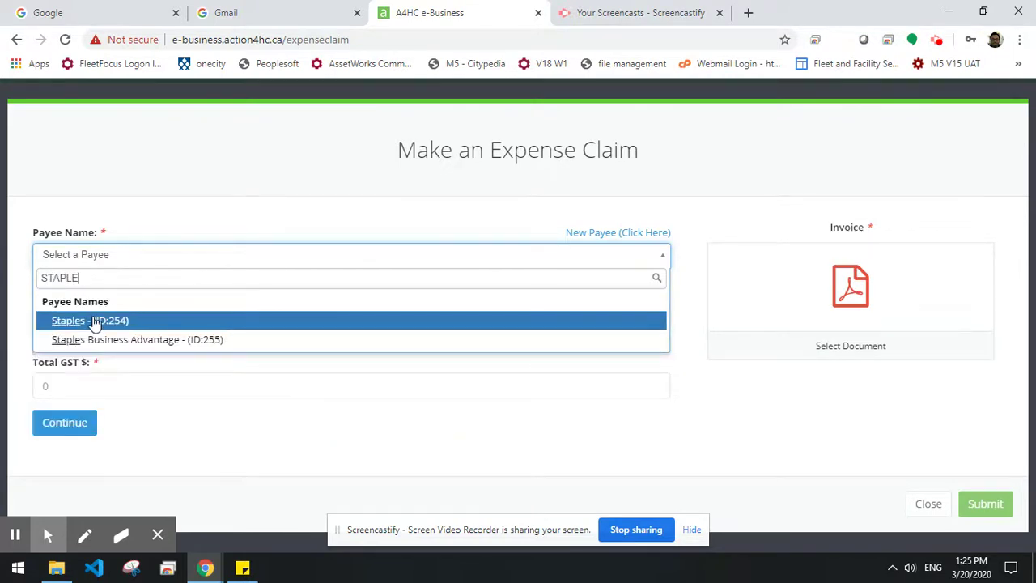
{"action": "left_click", "coordinate": [93, 322]}
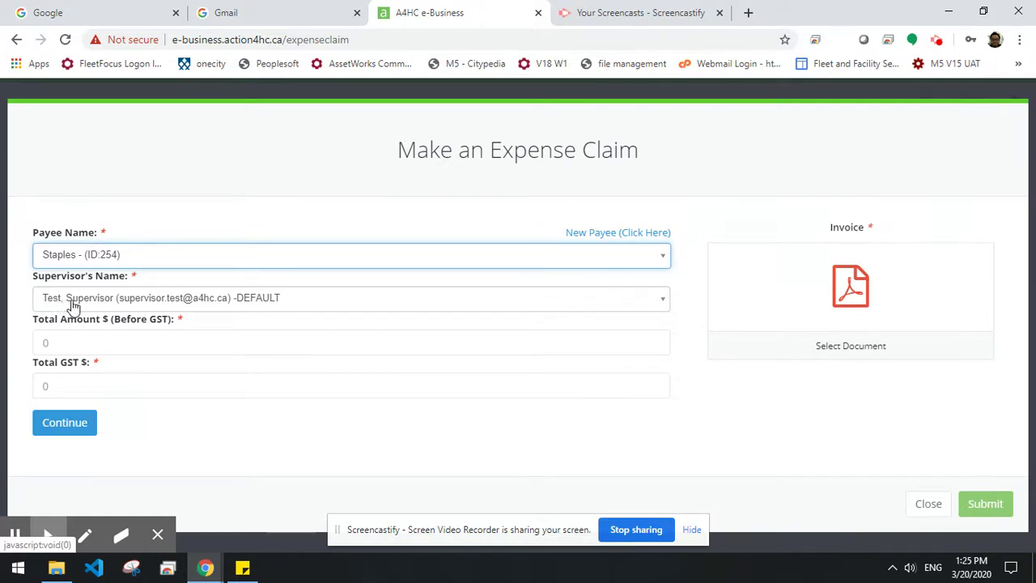
Keep the default supervisor, enter a total of 120 before GST with 2 GST, and continue to the expense lines.
{"action": "left_click", "coordinate": [73, 306]}
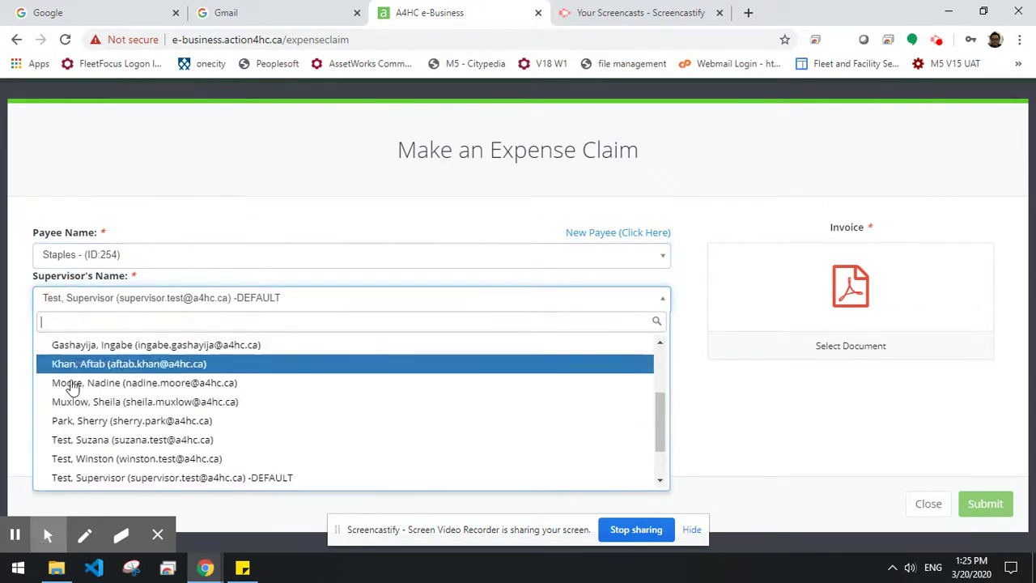
{"action": "left_click", "coordinate": [154, 307]}
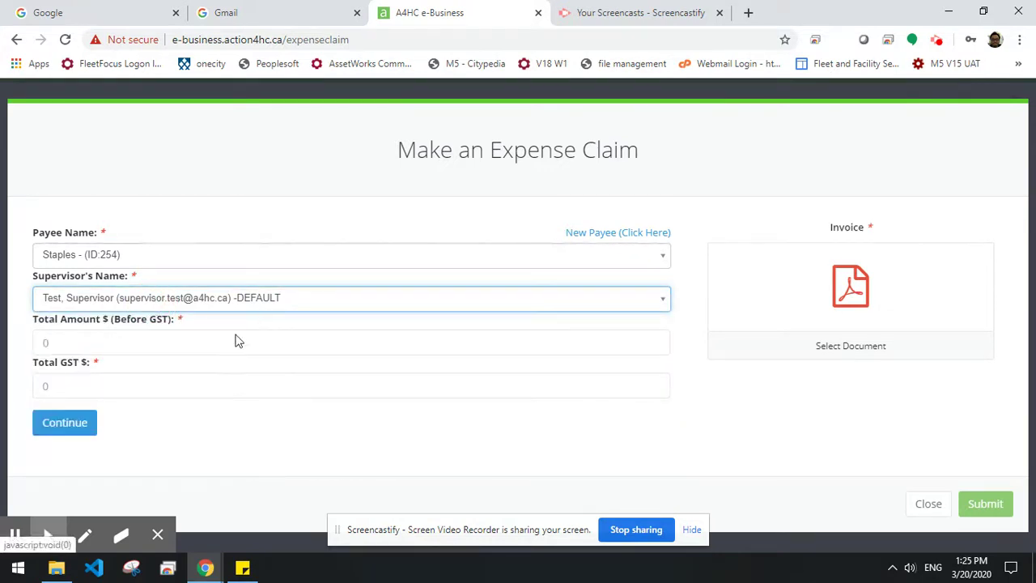
{"action": "left_click", "coordinate": [96, 344]}
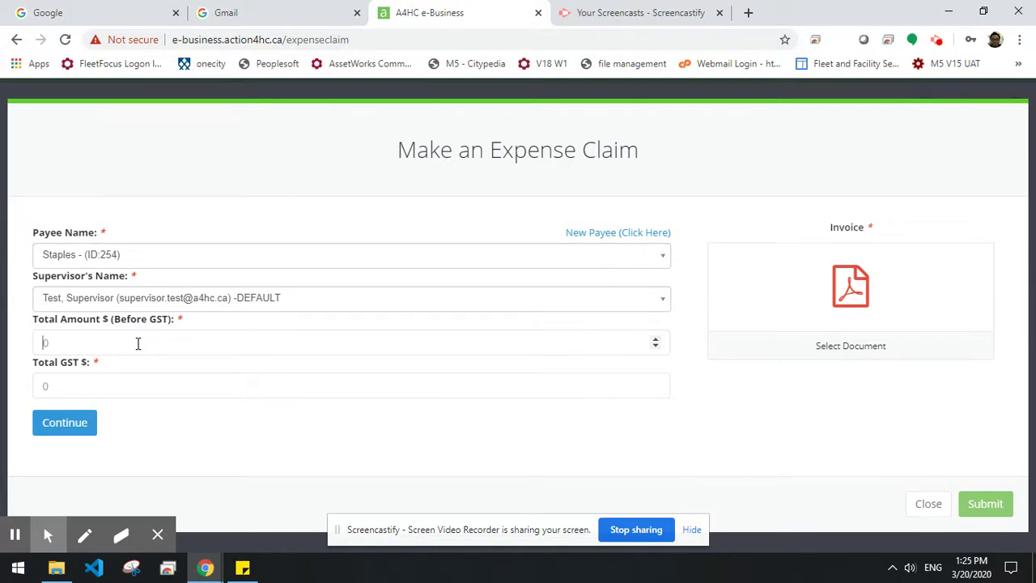
{"action": "left_click", "coordinate": [123, 378]}
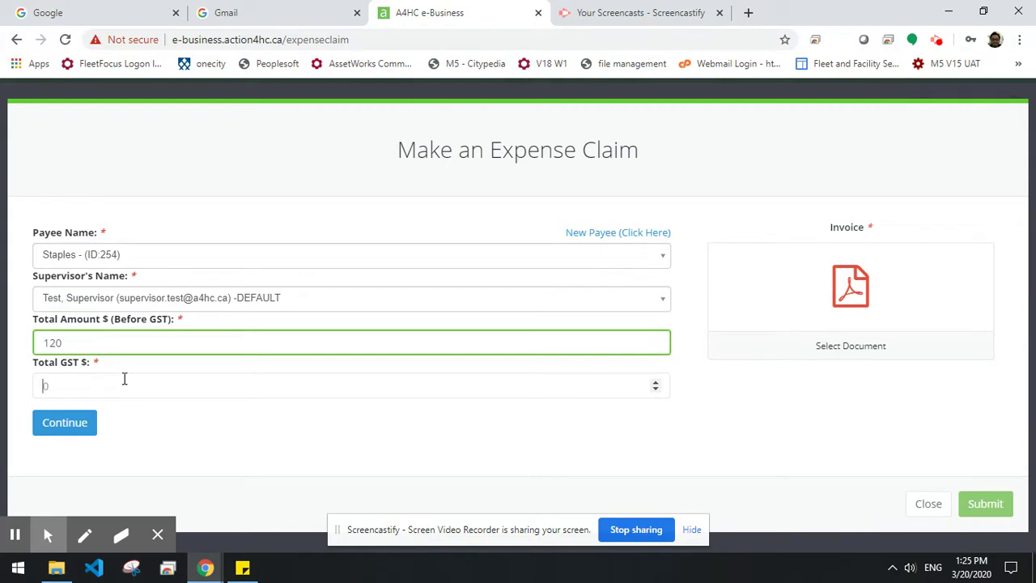
{"action": "type", "text": "2"}
{"action": "left_click", "coordinate": [77, 422]}
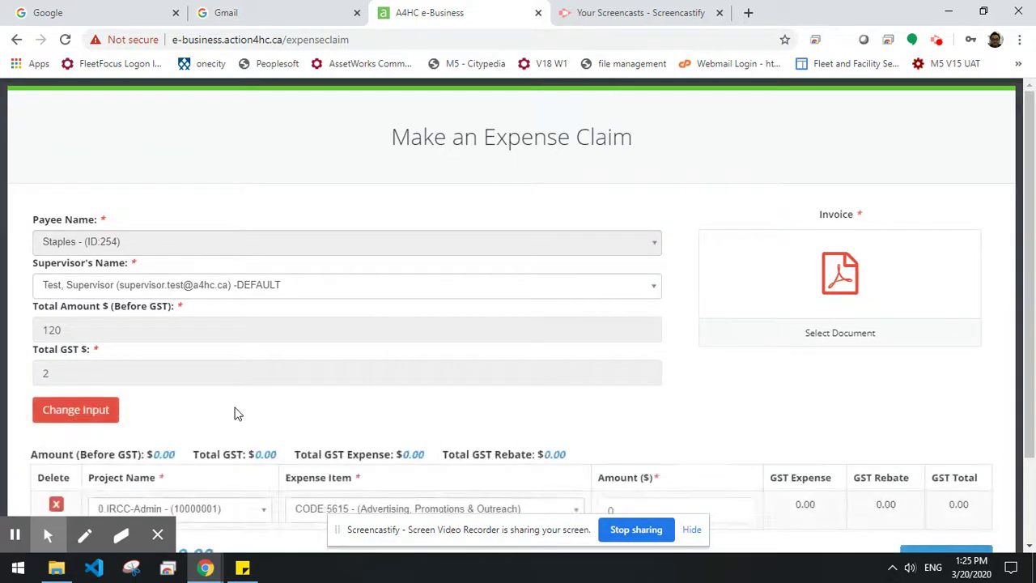
Assign the first expense line to project 1.IRCC-Core-BR with expense item CODE:5700 (Office Supplies - Admin).
{"action": "scroll", "coordinate": [243, 413], "scroll_direction": "down", "scroll_amount": 1}
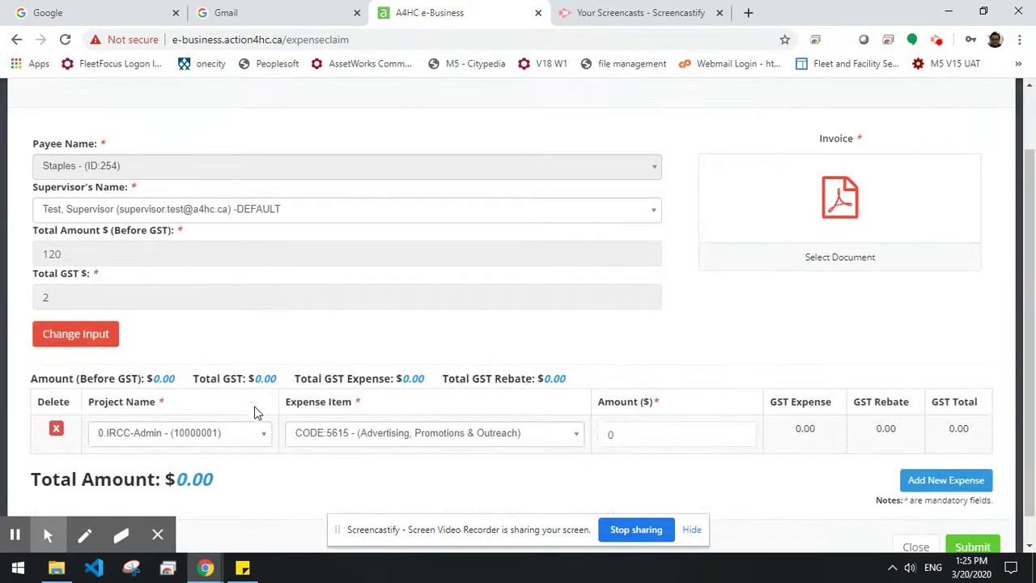
{"action": "left_click", "coordinate": [159, 438]}
{"action": "scroll", "coordinate": [182, 371], "scroll_direction": "down", "scroll_amount": 3}
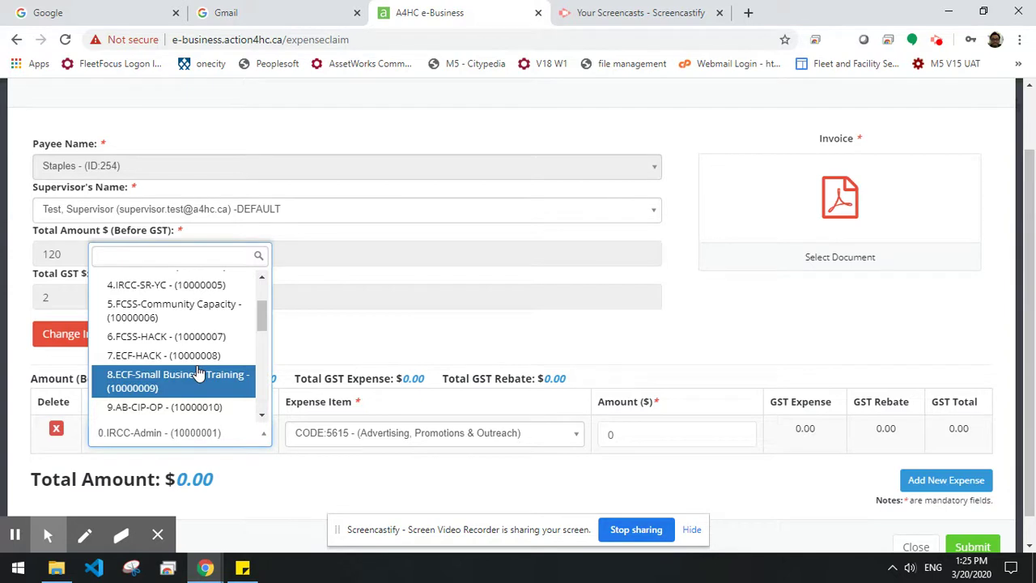
{"action": "scroll", "coordinate": [199, 371], "scroll_direction": "up", "scroll_amount": 3}
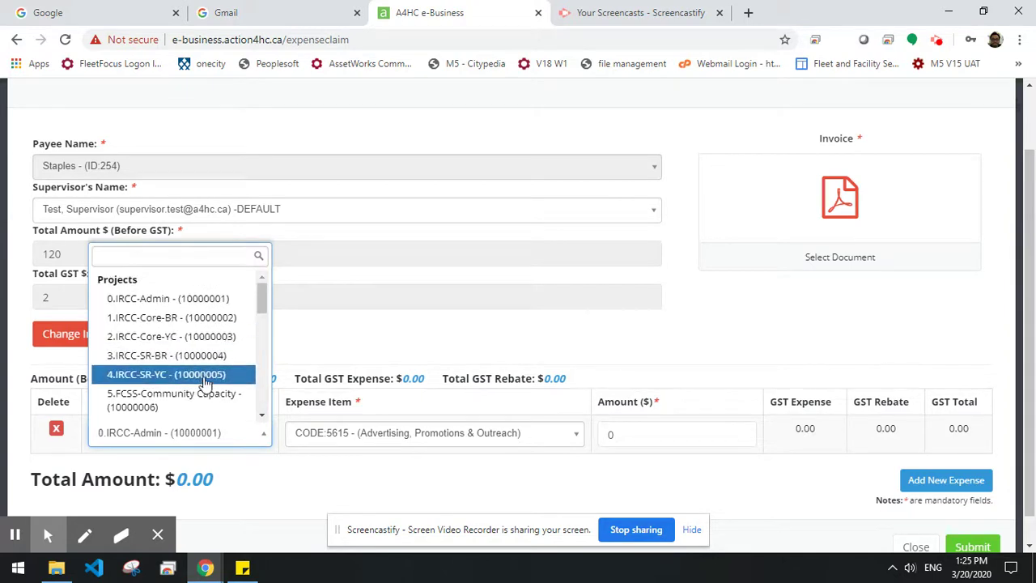
{"action": "left_click", "coordinate": [190, 322]}
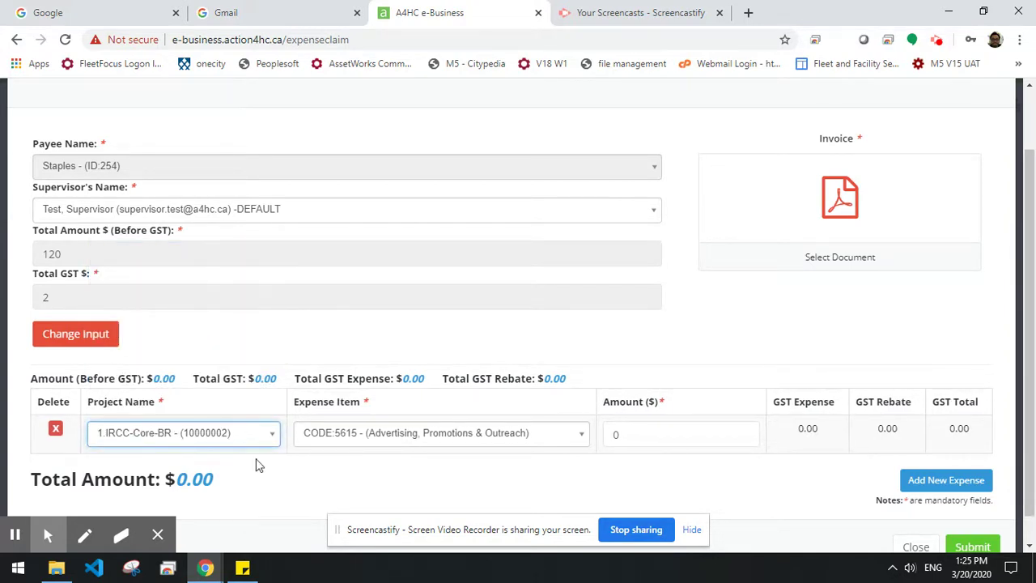
{"action": "left_click", "coordinate": [395, 442]}
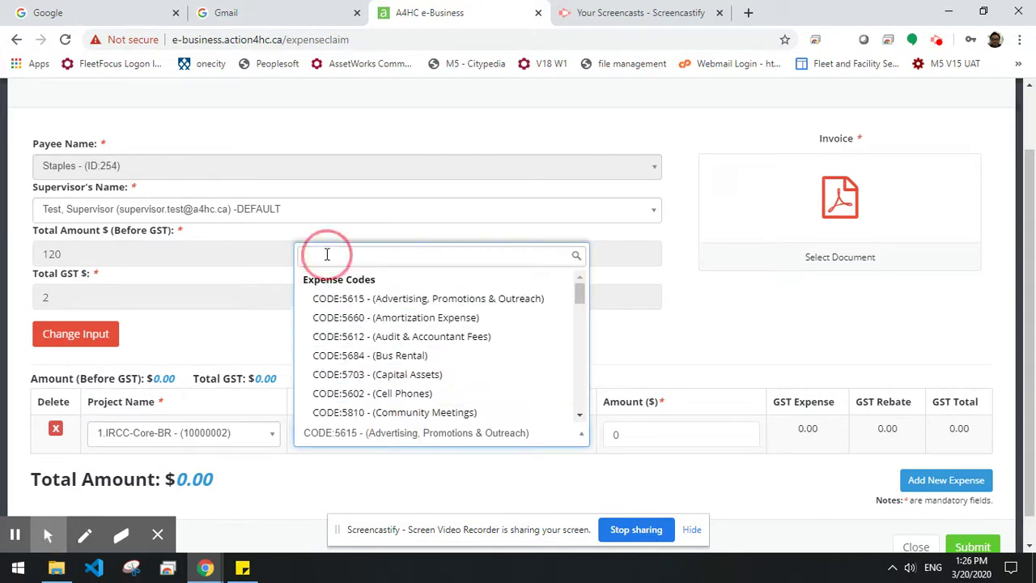
{"action": "type", "text": "OFFICE"}
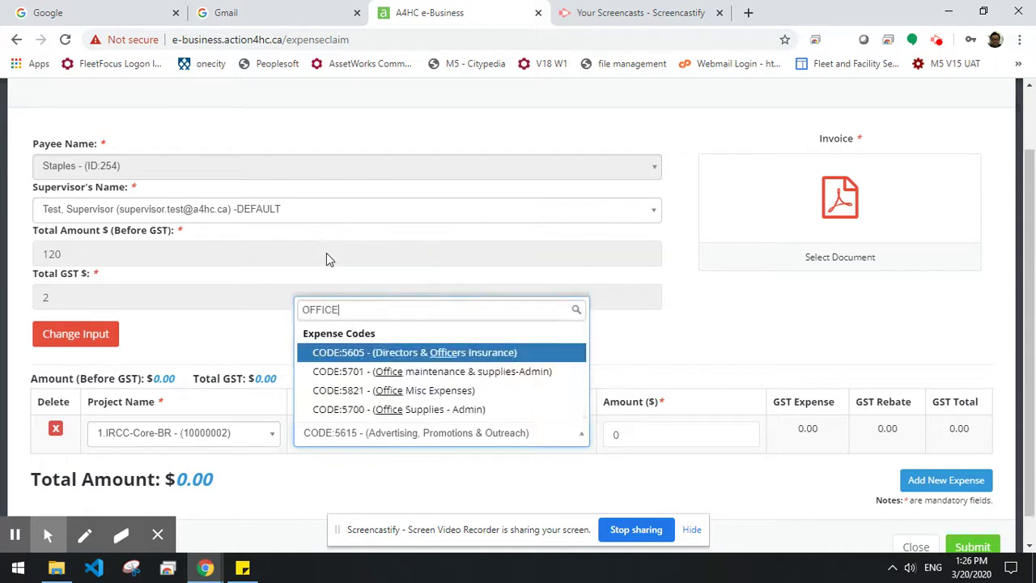
{"action": "left_click", "coordinate": [471, 411]}
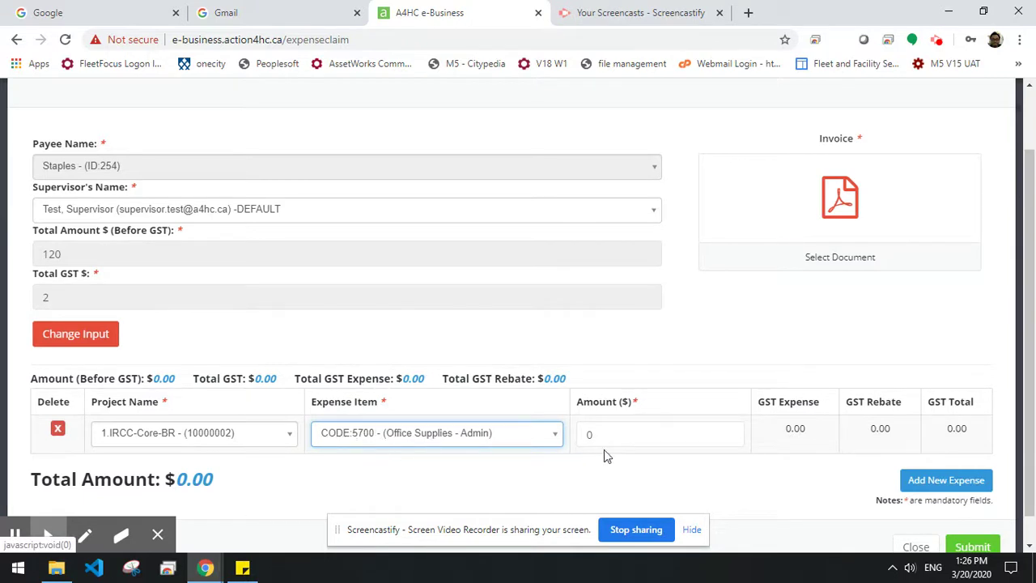
Enter 120 as the first expense line's amount, and replace it with 30.
{"action": "left_click", "coordinate": [672, 436]}
{"action": "type", "text": "120"}
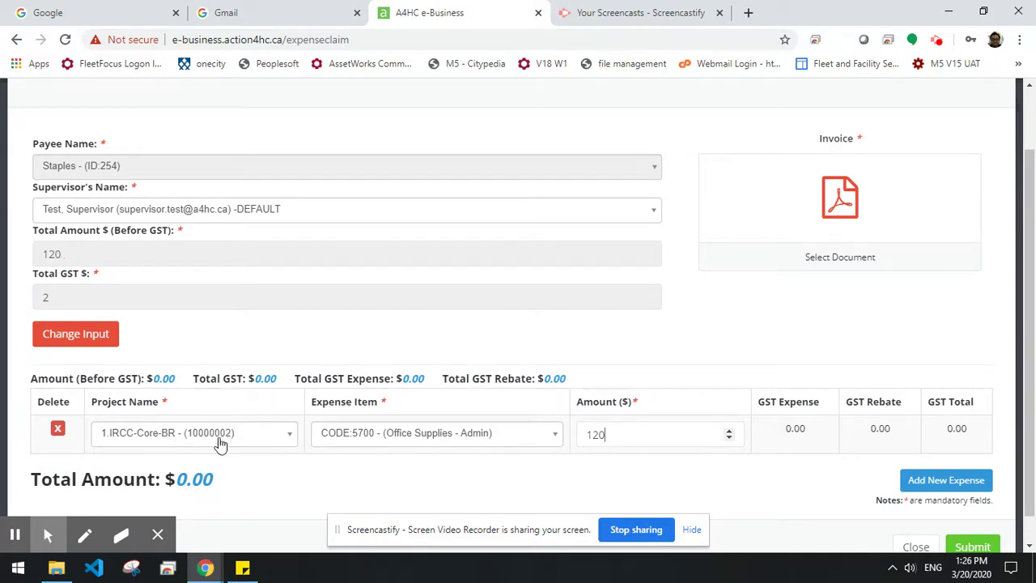
{"action": "left_click", "coordinate": [621, 442]}
{"action": "left_click_drag", "start_coordinate": [644, 438], "coordinate": [563, 442]}
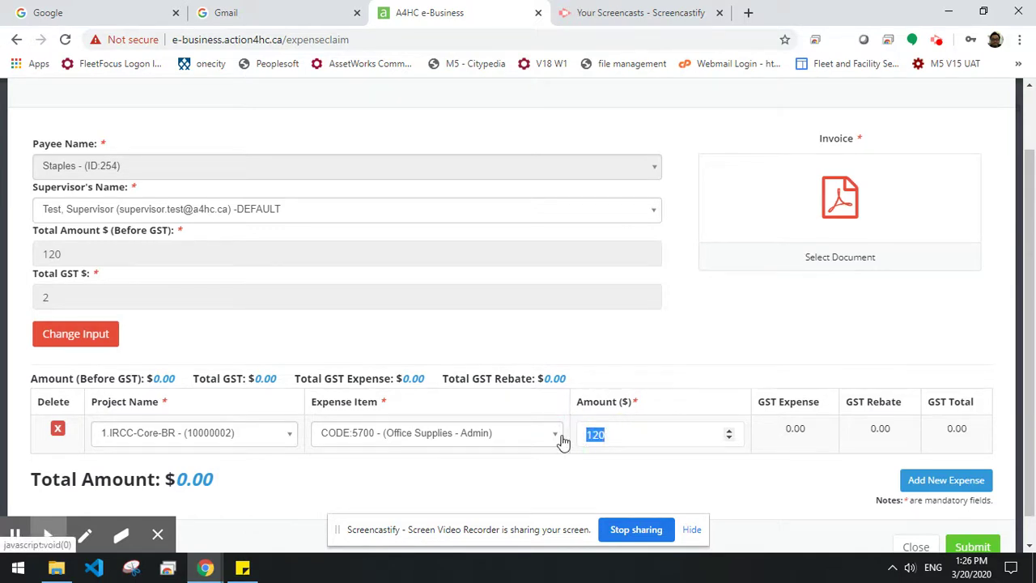
{"action": "type", "text": "30"}
Add a second expense line and assign it to project 5.FCSS-Community Capacity.
{"action": "left_click", "coordinate": [937, 483]}
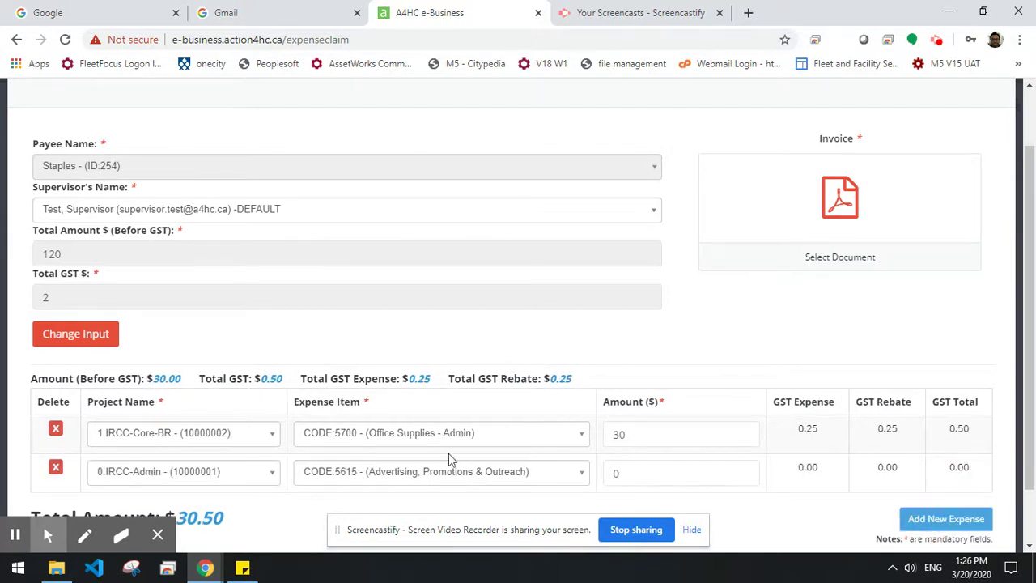
{"action": "left_click", "coordinate": [203, 473]}
{"action": "left_click", "coordinate": [166, 427]}
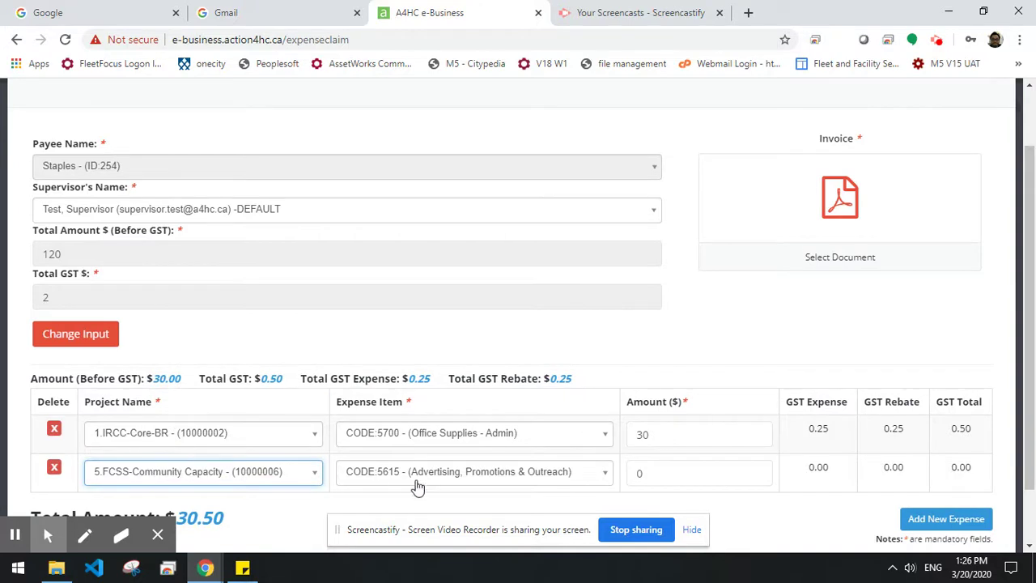
Set the second line's expense item to CODE:5701 (Office maintenance & supplies-Admin) and its amount to 90.
{"action": "left_click", "coordinate": [464, 478]}
{"action": "type", "text": "OOFIC"}
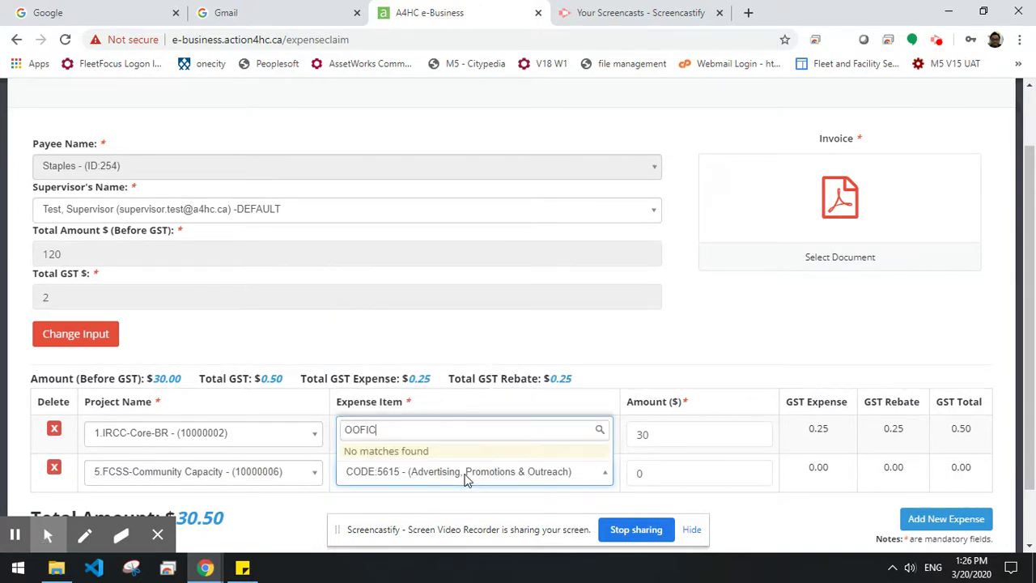
{"action": "key", "text": "BackSpace"}
{"action": "key", "text": "BackSpace"}
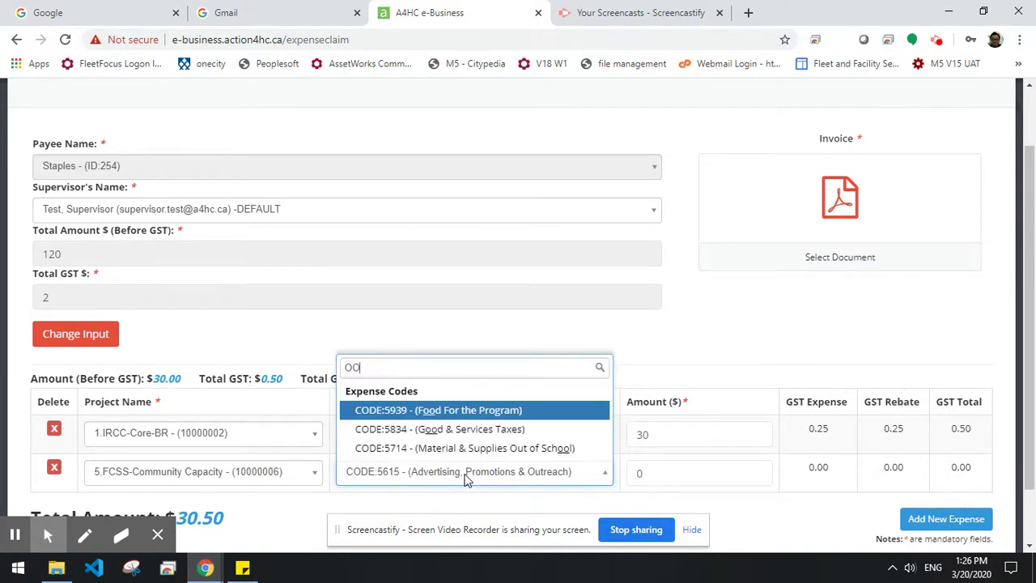
{"action": "type", "text": "FF"}
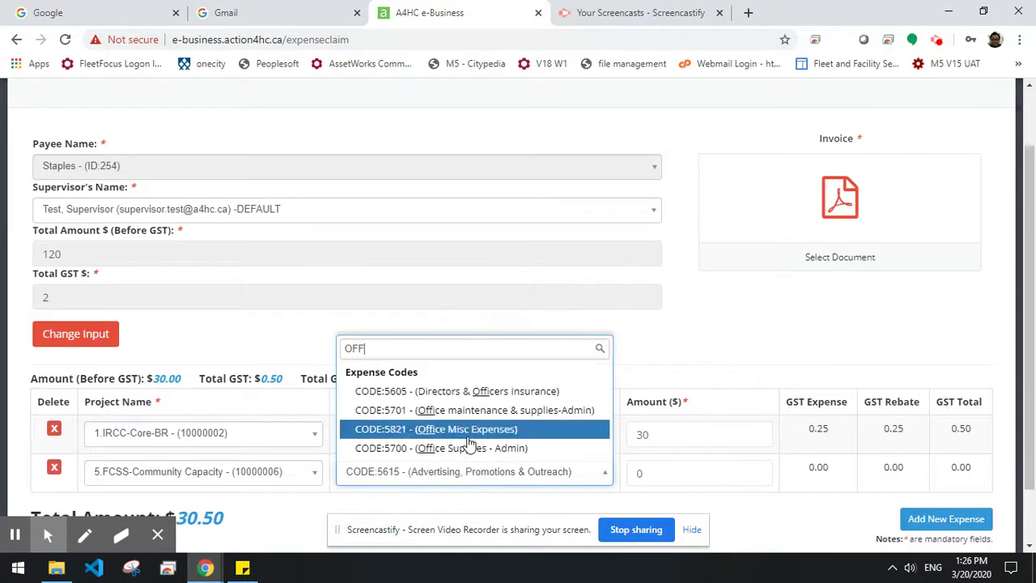
{"action": "left_click", "coordinate": [488, 417]}
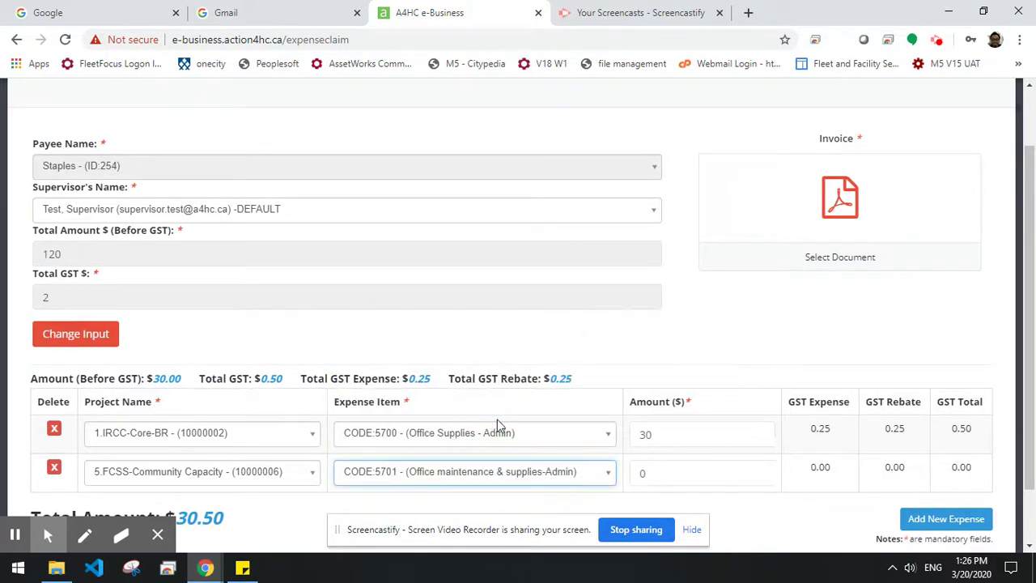
{"action": "left_click", "coordinate": [673, 469]}
{"action": "type", "text": "90"}
{"action": "key", "text": "Tab"}
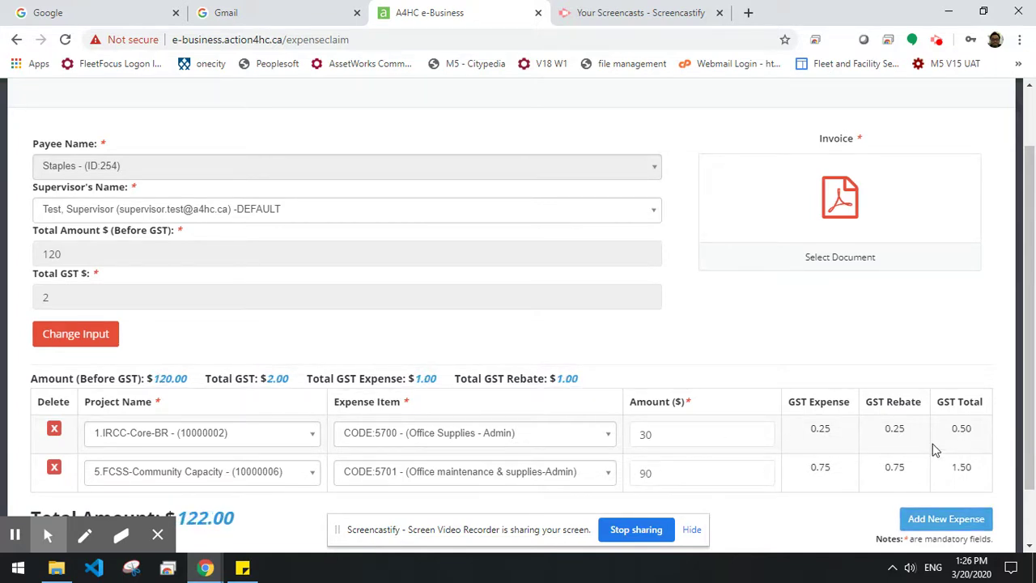
Attach "invoice test.pdf" from the Desktop as the invoice and submit the expense claim.
{"action": "left_click", "coordinate": [831, 210]}
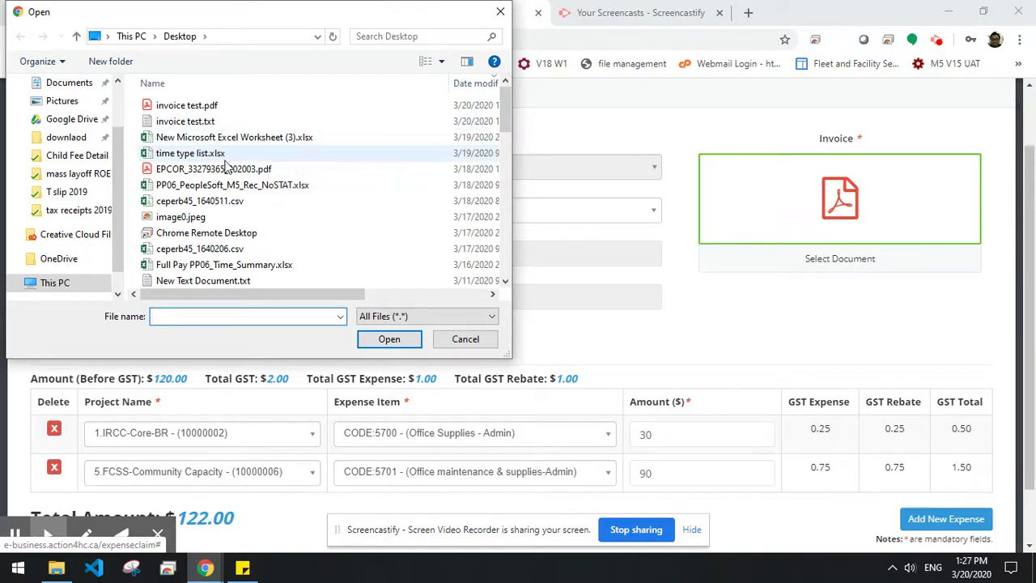
{"action": "double_click", "coordinate": [191, 112]}
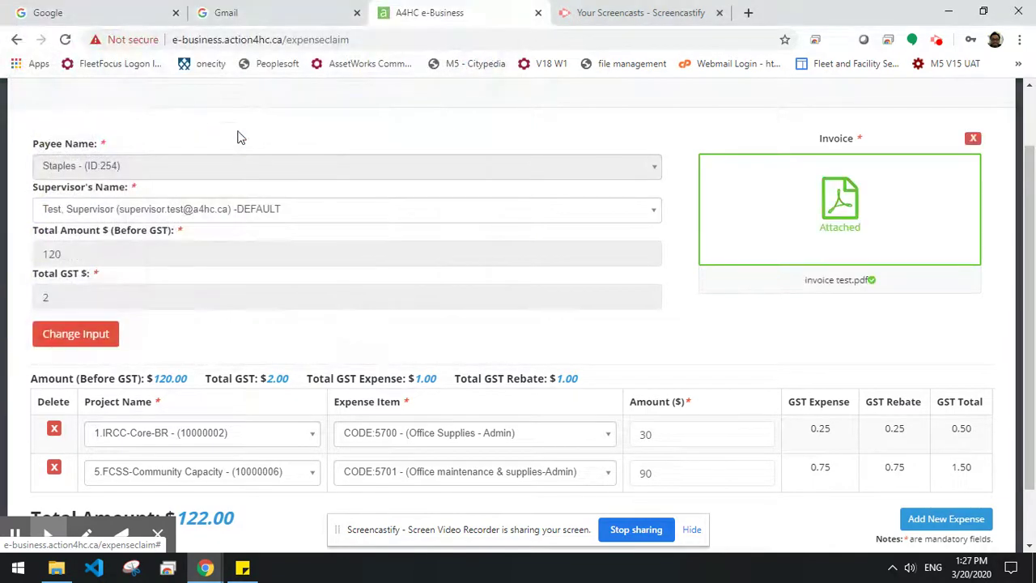
{"action": "scroll", "coordinate": [820, 344], "scroll_direction": "down", "scroll_amount": 2}
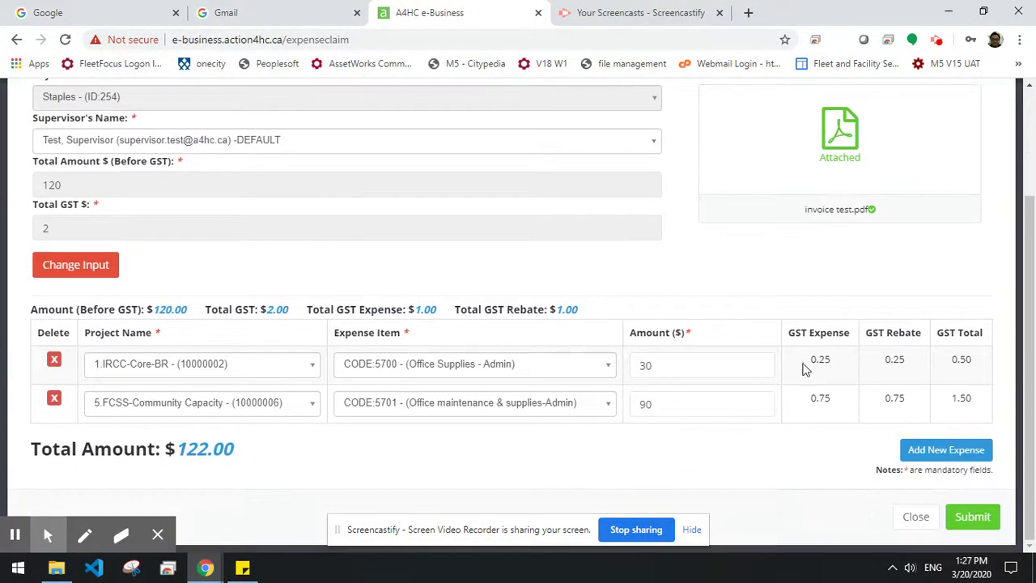
{"action": "left_click", "coordinate": [971, 517]}
{"action": "left_click", "coordinate": [467, 397]}
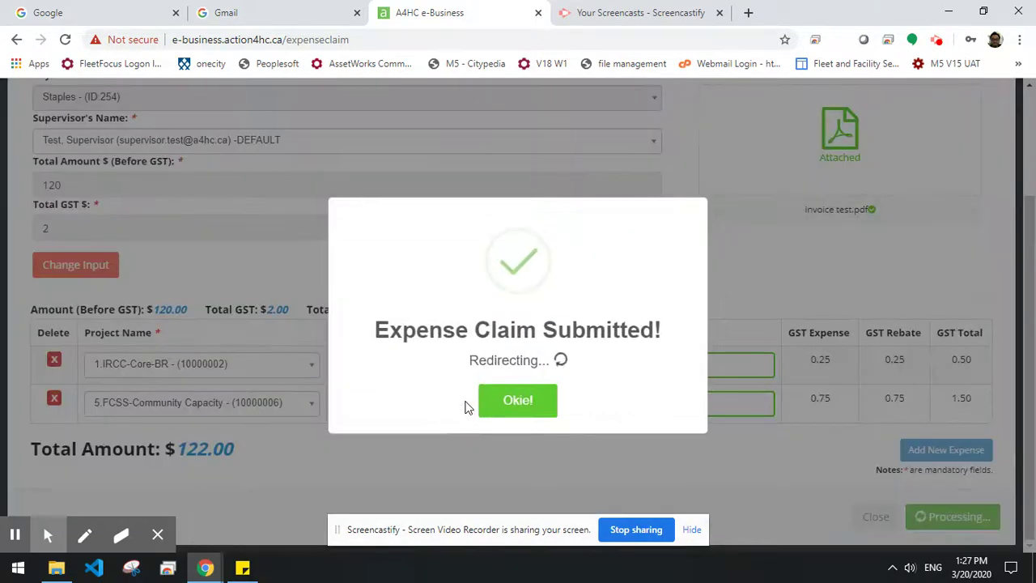
{"action": "left_click", "coordinate": [523, 405]}
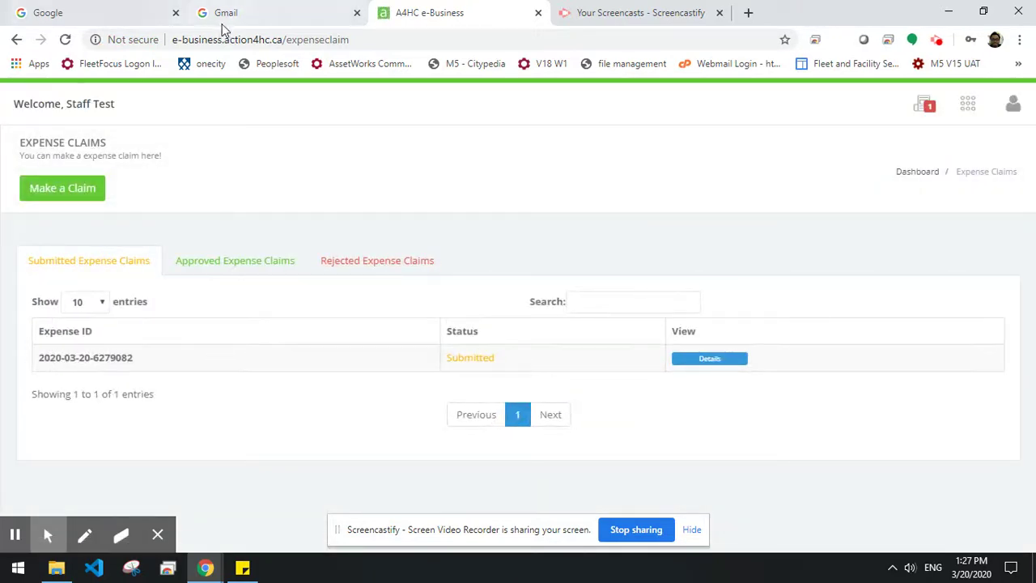
Switch to Gmail, choose the supervisor account, and try to sign in with its password.
{"action": "left_click", "coordinate": [251, 22]}
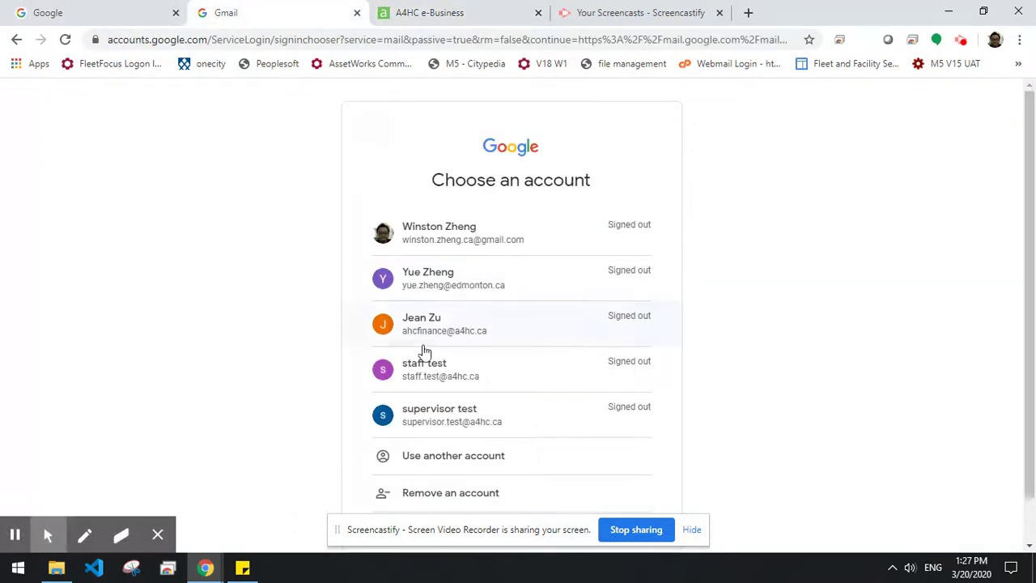
{"action": "left_click", "coordinate": [469, 420]}
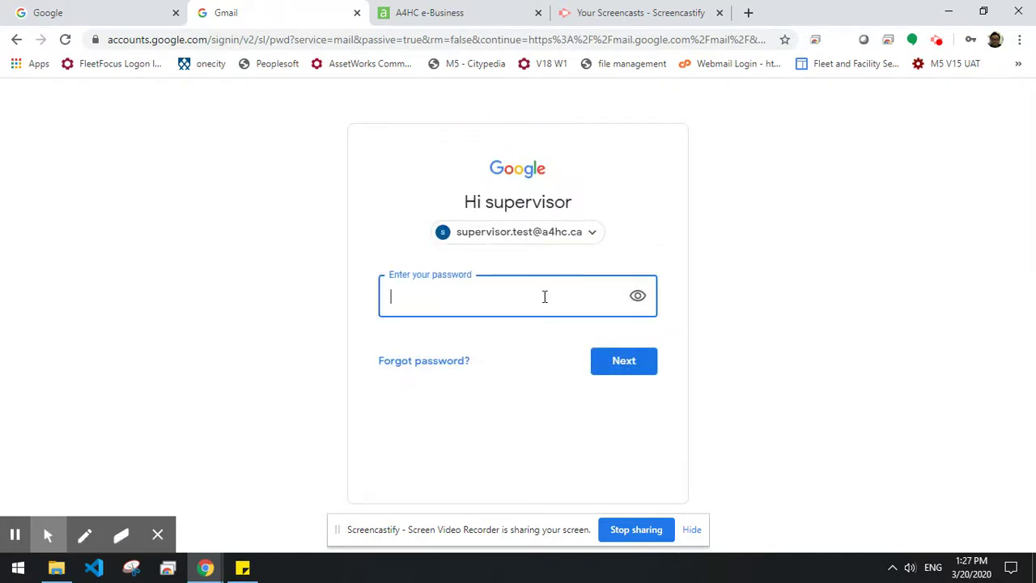
{"action": "type", "text": "••••"}
{"action": "key", "text": "Return"}
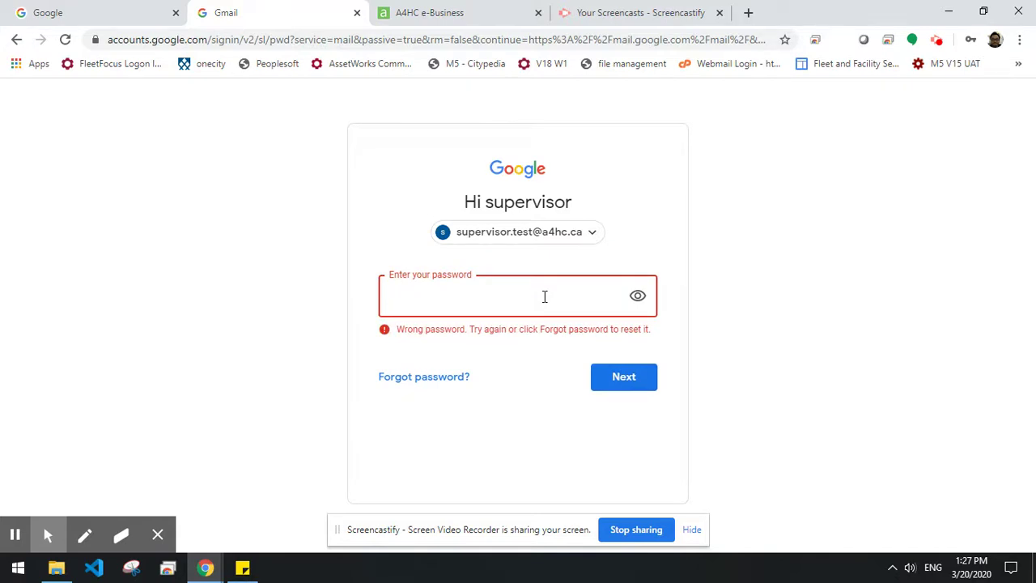
Re-enter the supervisor account's password and sign in to its Gmail inbox.
{"action": "type", "text": "•••••••"}
{"action": "left_click", "coordinate": [741, 39]}
{"action": "type", "text": "F"}
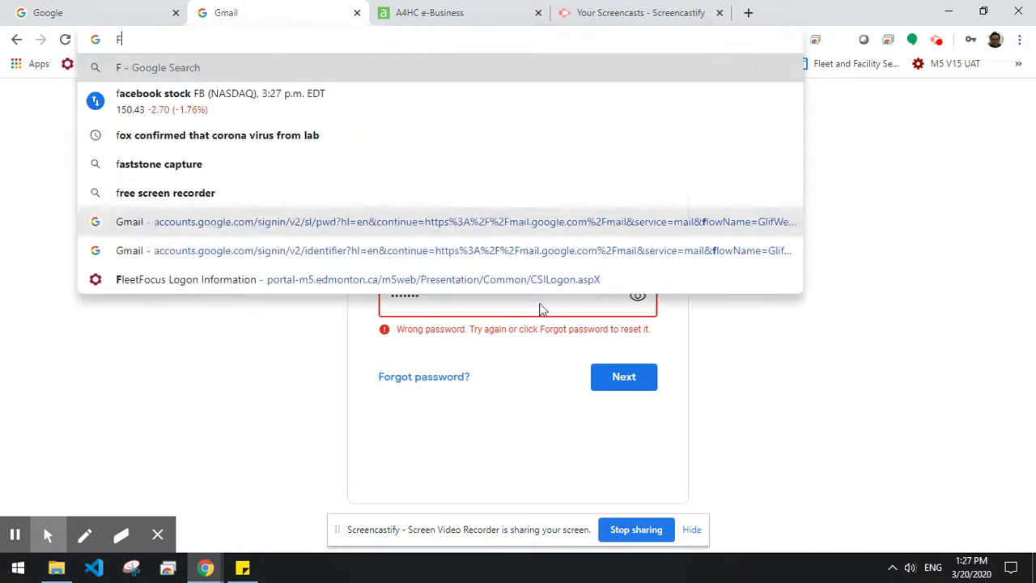
{"action": "left_click", "coordinate": [469, 312]}
{"action": "key", "text": "BackSpace"}
{"action": "key", "text": "BackSpace"}
{"action": "type", "text": "••••"}
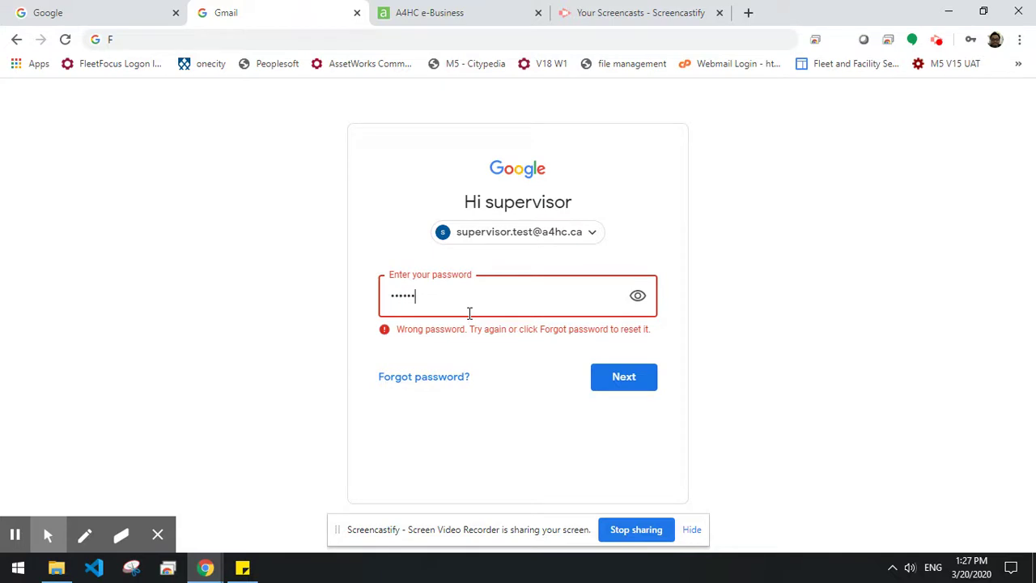
{"action": "key", "text": "Return"}
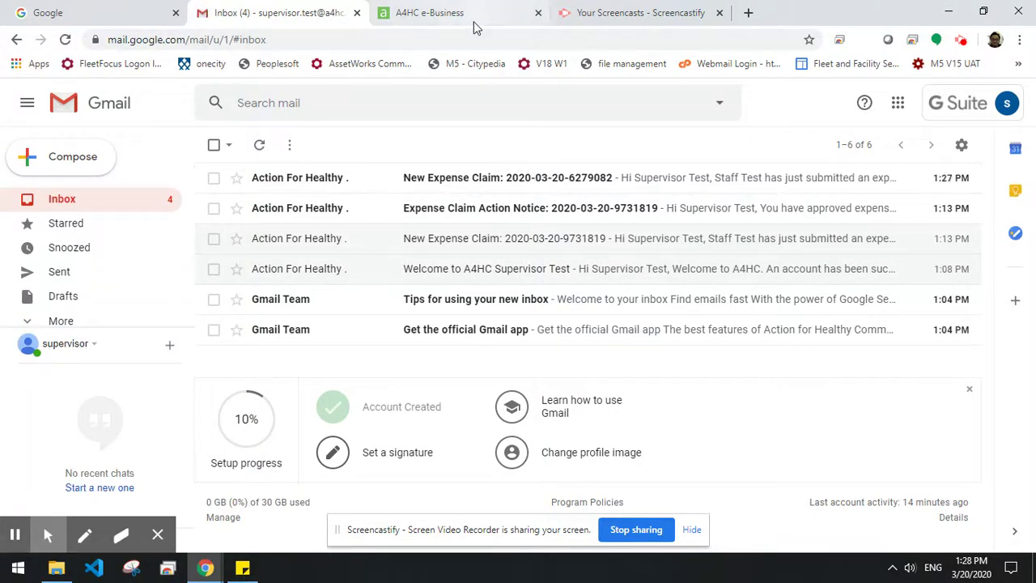
Switch to the A4HC e-Business portal and log out of the staff account.
{"action": "left_click", "coordinate": [449, 12]}
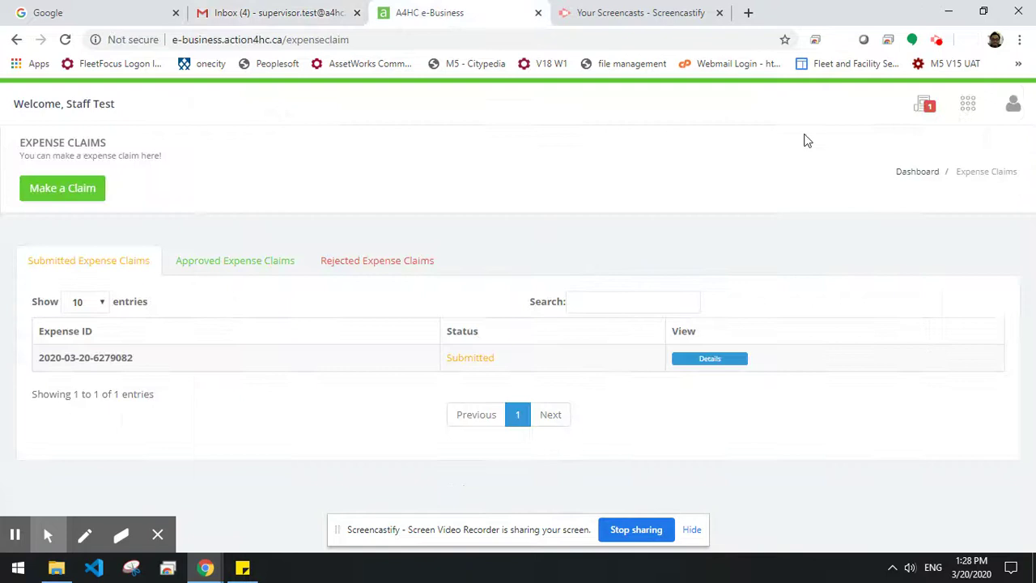
{"action": "left_click", "coordinate": [1013, 105]}
{"action": "left_click", "coordinate": [977, 179]}
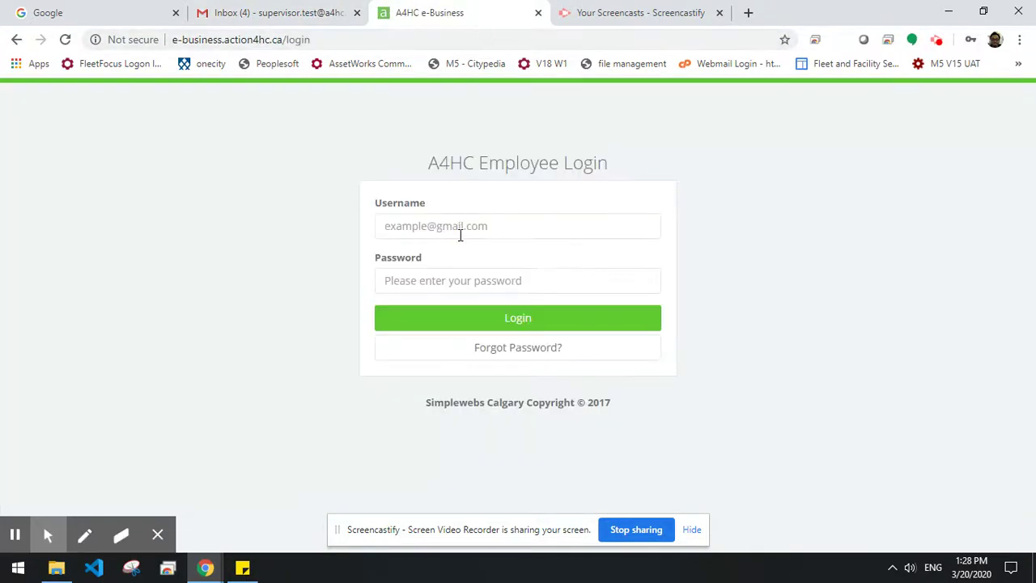
Log in to the employee portal with the supervisor's saved username and password.
{"action": "left_click", "coordinate": [460, 234]}
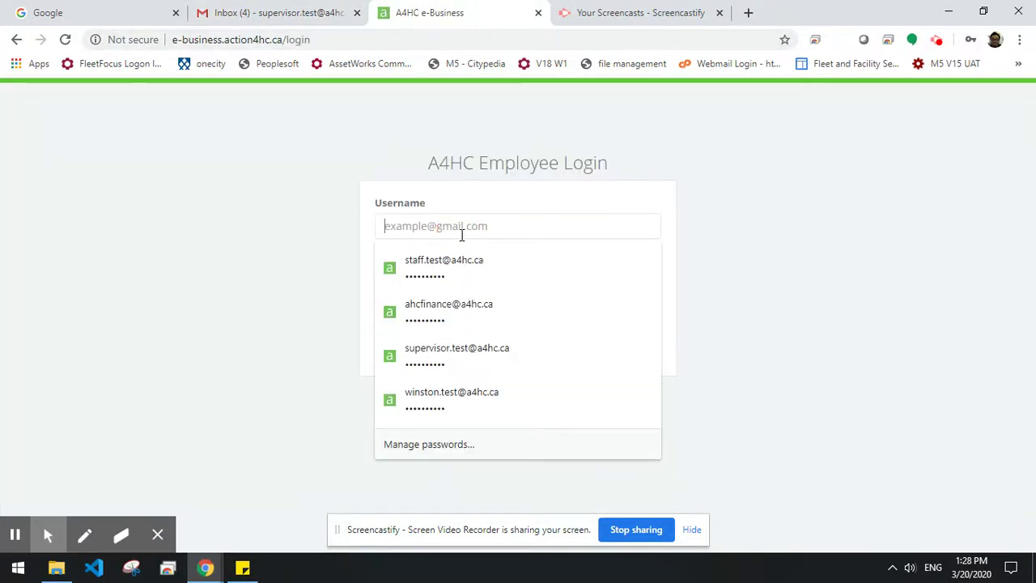
{"action": "type", "text": "su"}
{"action": "left_click", "coordinate": [477, 262]}
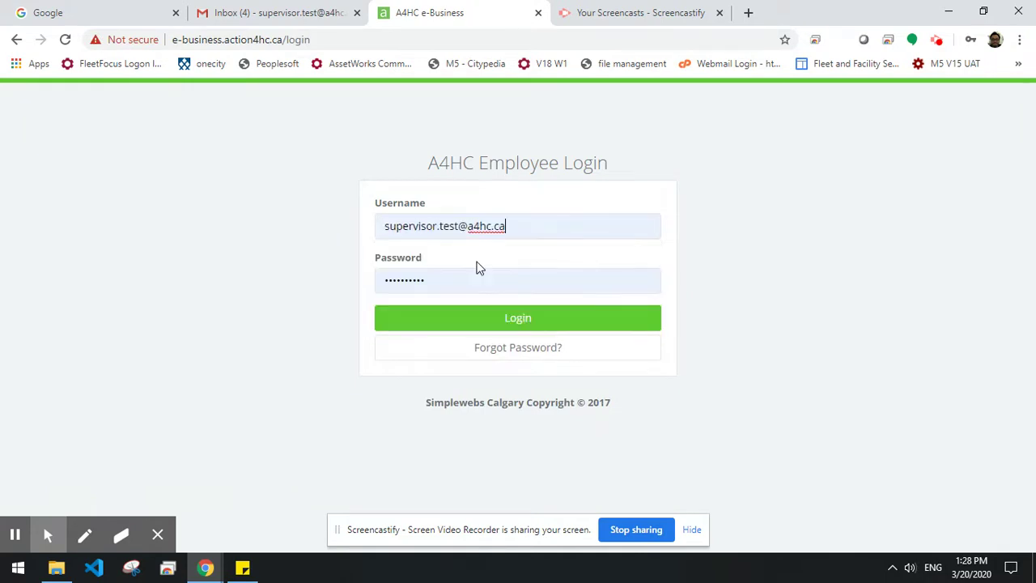
{"action": "left_click", "coordinate": [491, 322]}
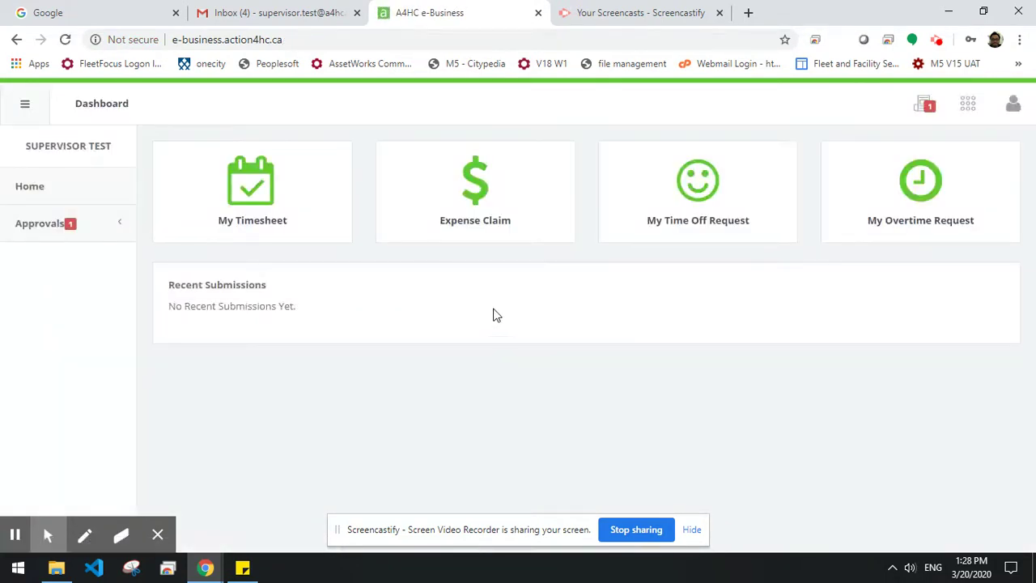
Go to the expense claim approvals and open the details of the submitted claim.
{"action": "left_click", "coordinate": [40, 233]}
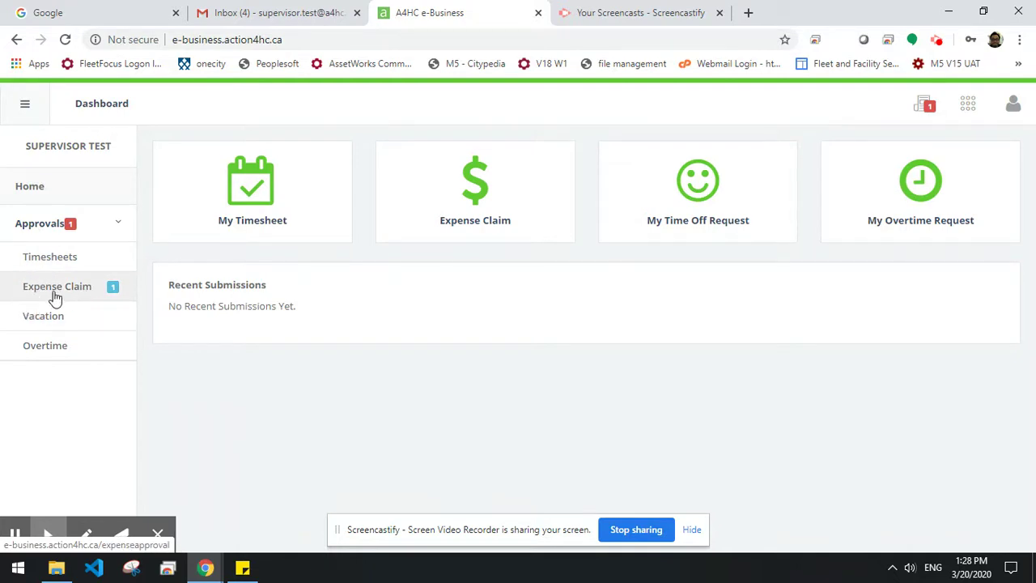
{"action": "left_click", "coordinate": [116, 296]}
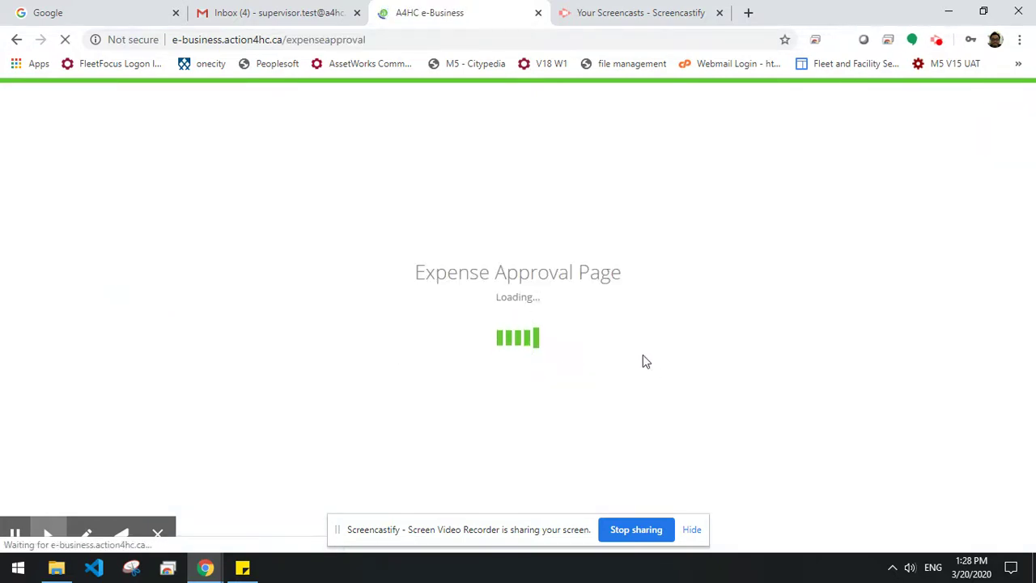
{"action": "left_click_drag", "start_coordinate": [187, 335], "coordinate": [318, 338]}
{"action": "left_click", "coordinate": [305, 337]}
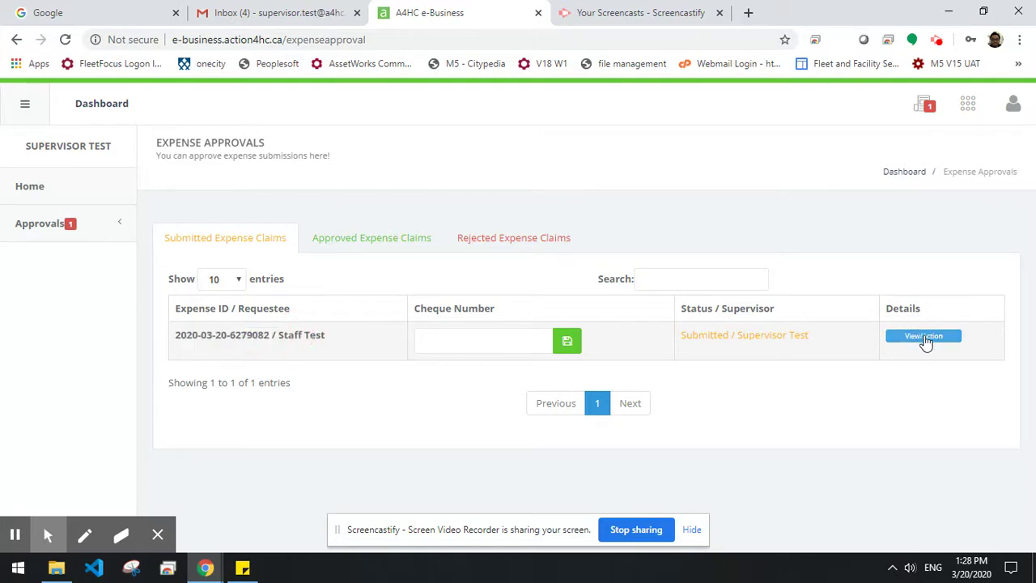
{"action": "left_click", "coordinate": [917, 340]}
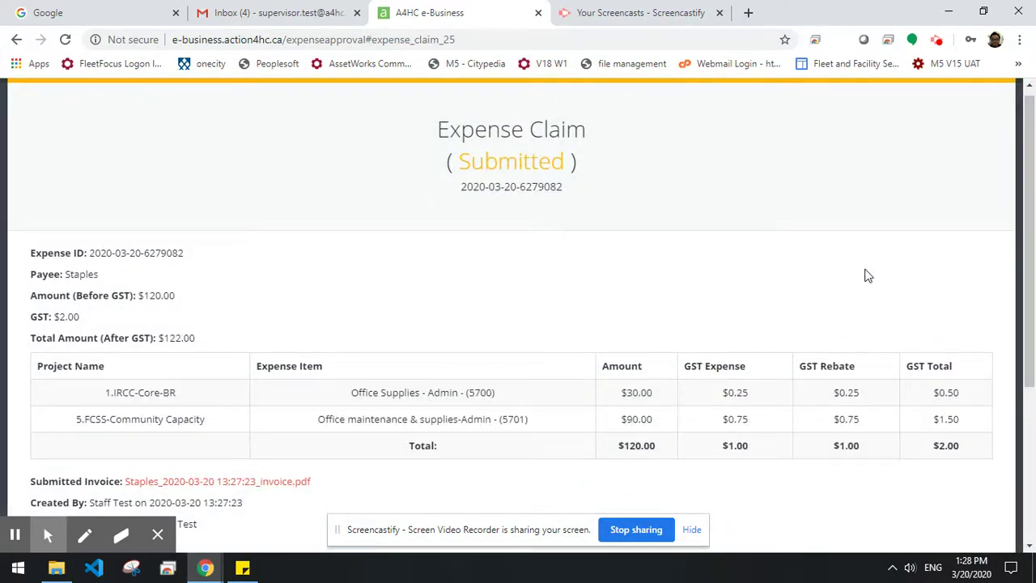
Review the claim's project amounts and GST split, view the submitted invoice PDF, and return to the claim.
{"action": "scroll", "coordinate": [599, 291], "scroll_direction": "down", "scroll_amount": 1}
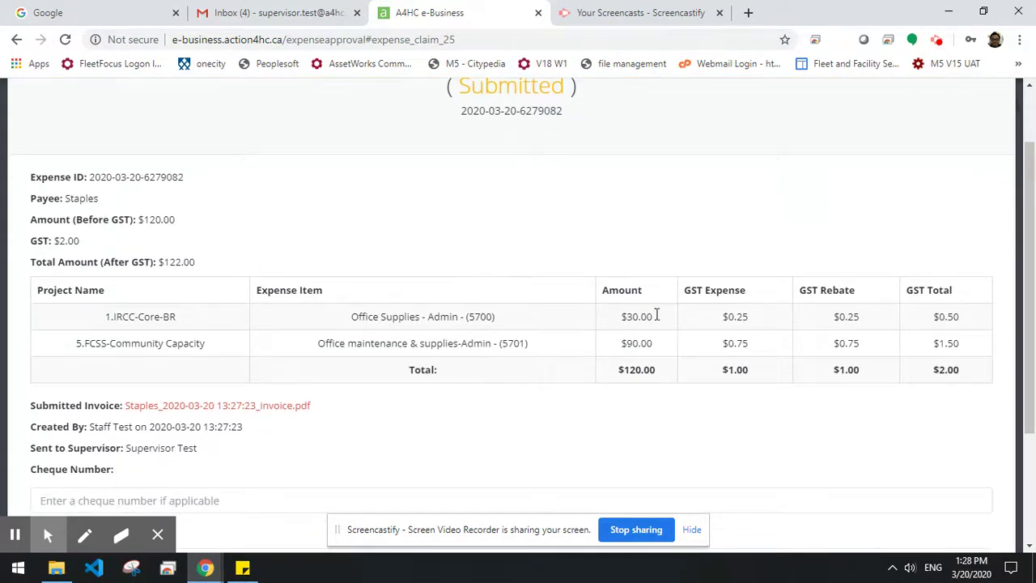
{"action": "scroll", "coordinate": [502, 348], "scroll_direction": "down", "scroll_amount": 1}
{"action": "left_click", "coordinate": [291, 334]}
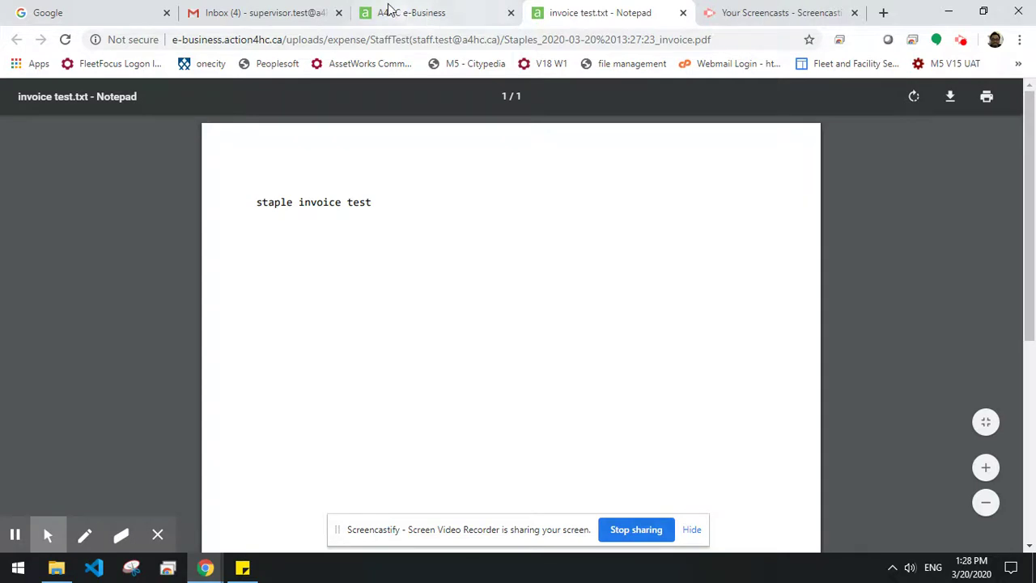
{"action": "left_click", "coordinate": [411, 12]}
Dismiss the recording-limit notice, approve the Staples expense claim, and confirm the approval.
{"action": "scroll", "coordinate": [485, 343], "scroll_direction": "down", "scroll_amount": 1}
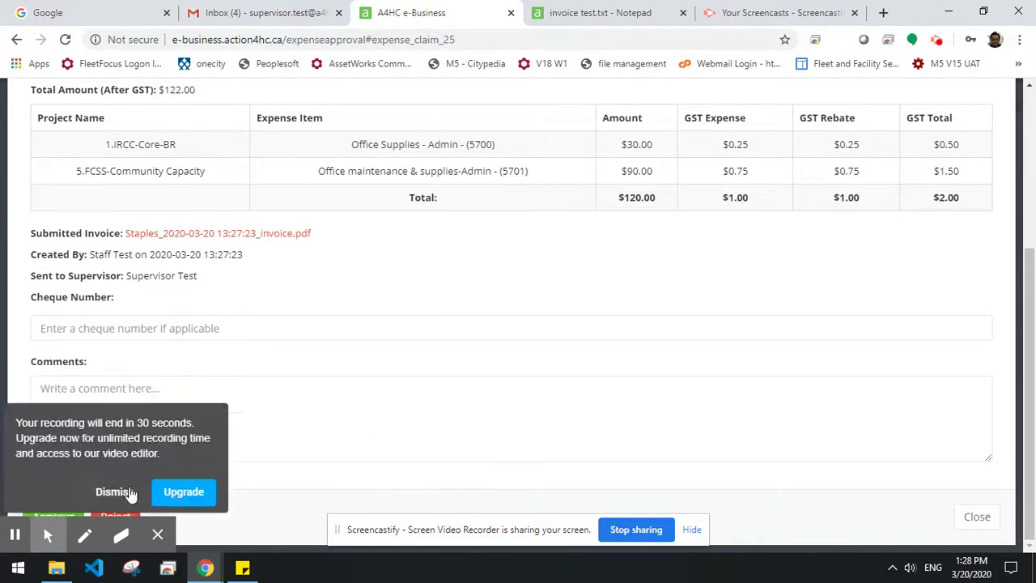
{"action": "left_click", "coordinate": [115, 493]}
{"action": "left_click", "coordinate": [72, 514]}
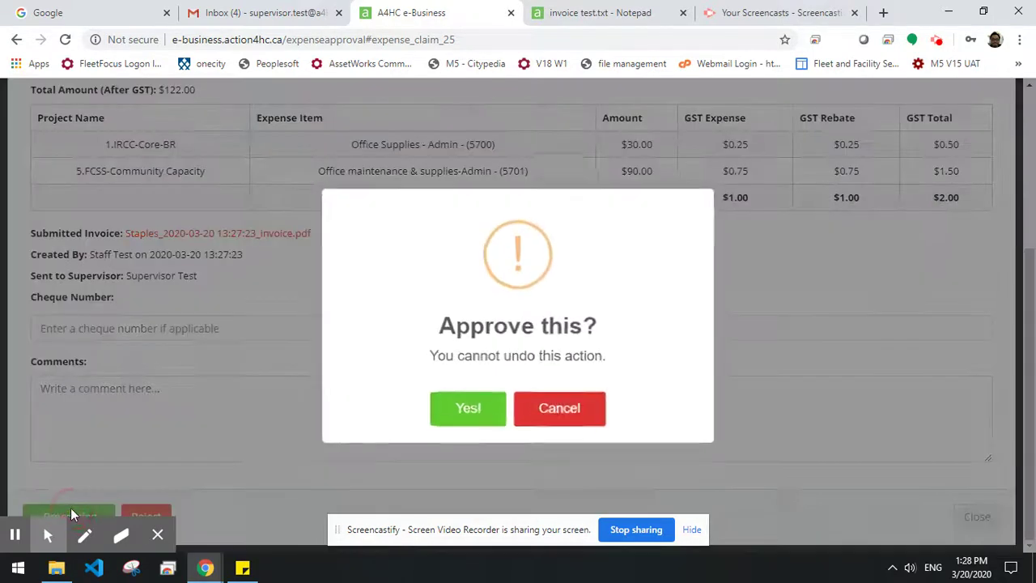
{"action": "left_click", "coordinate": [462, 406]}
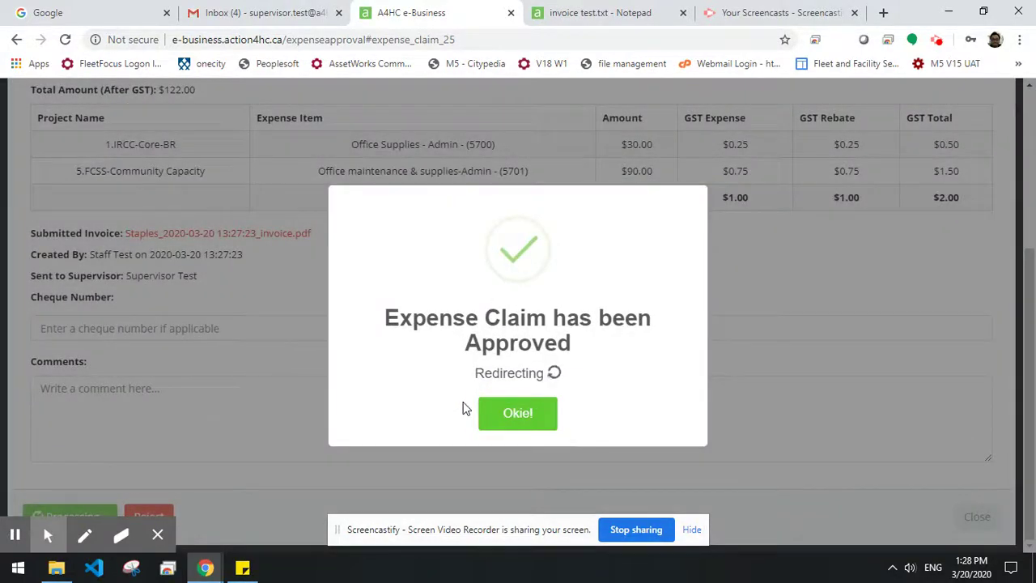
{"action": "left_click", "coordinate": [498, 411]}
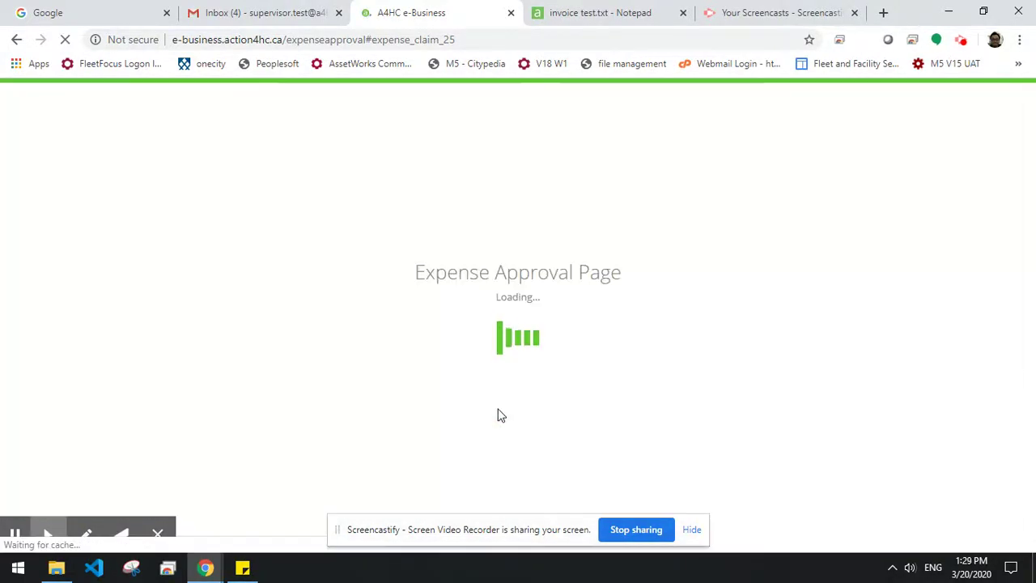